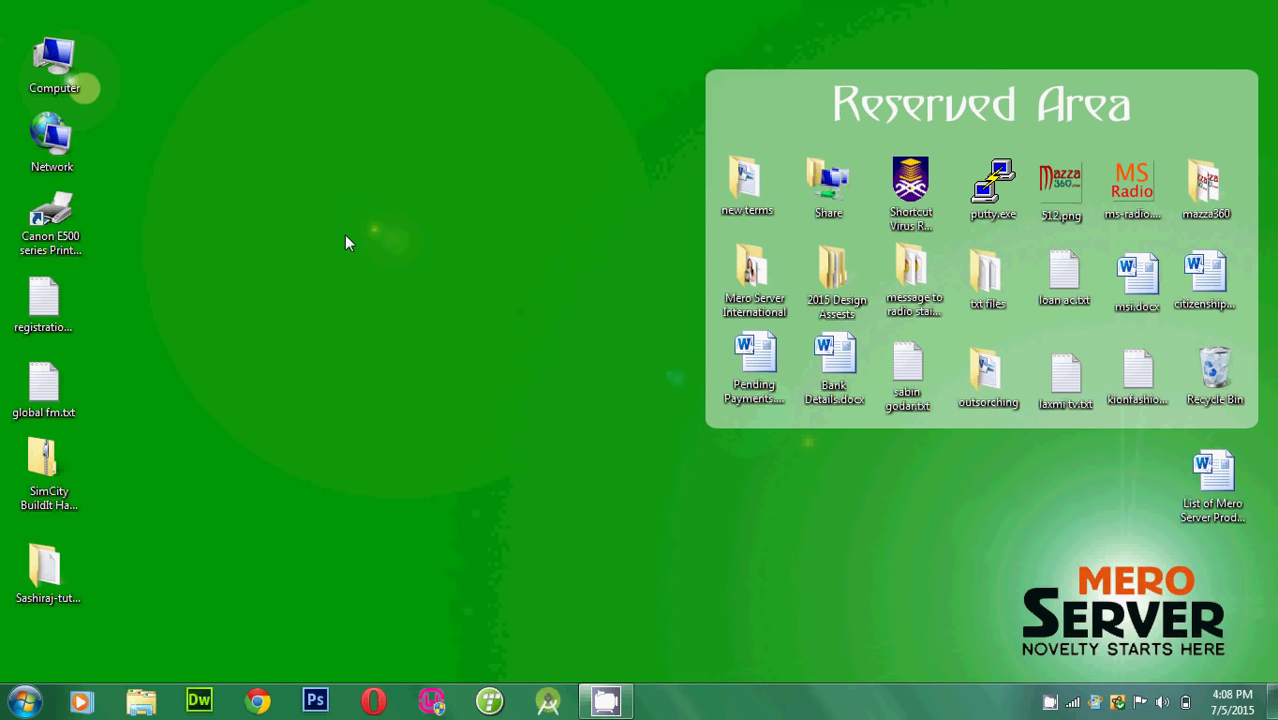
Refresh the Windows desktop and launch Google Chrome from the taskbar
right_click(345, 236)
left_click(381, 290)
left_click(258, 702)
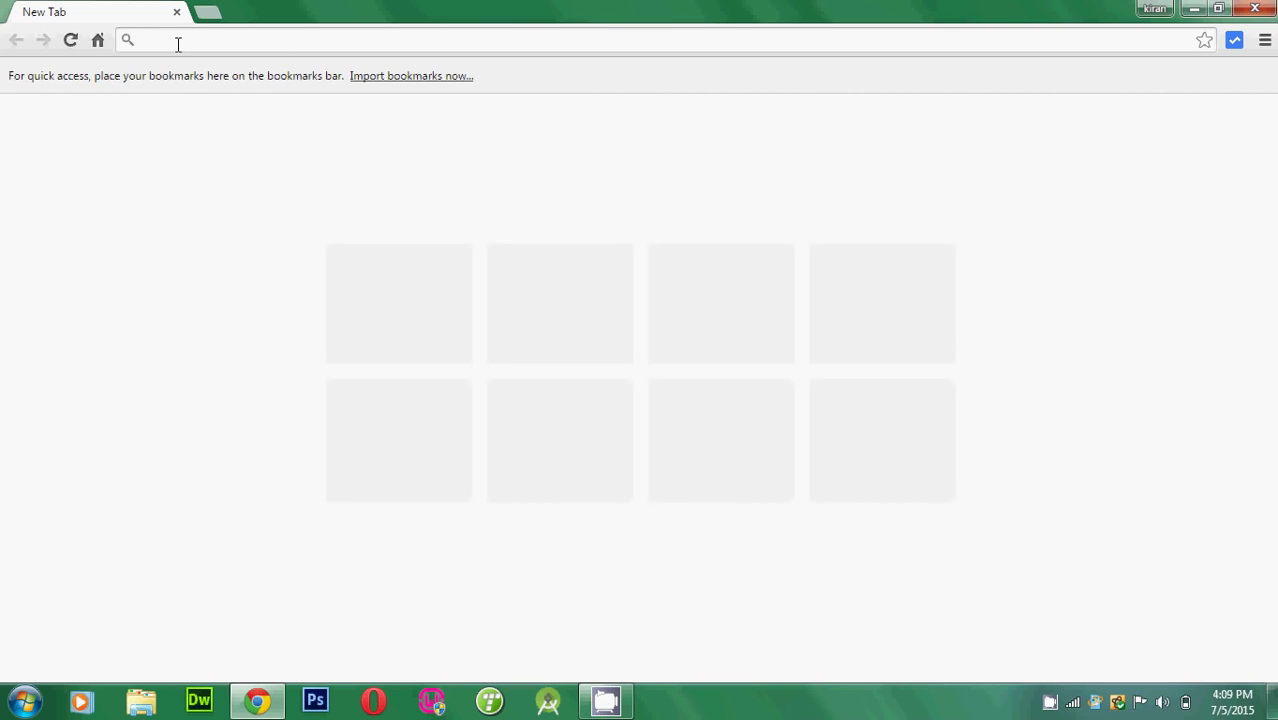
Load the router's login page at 192.168.1.1
type("192")
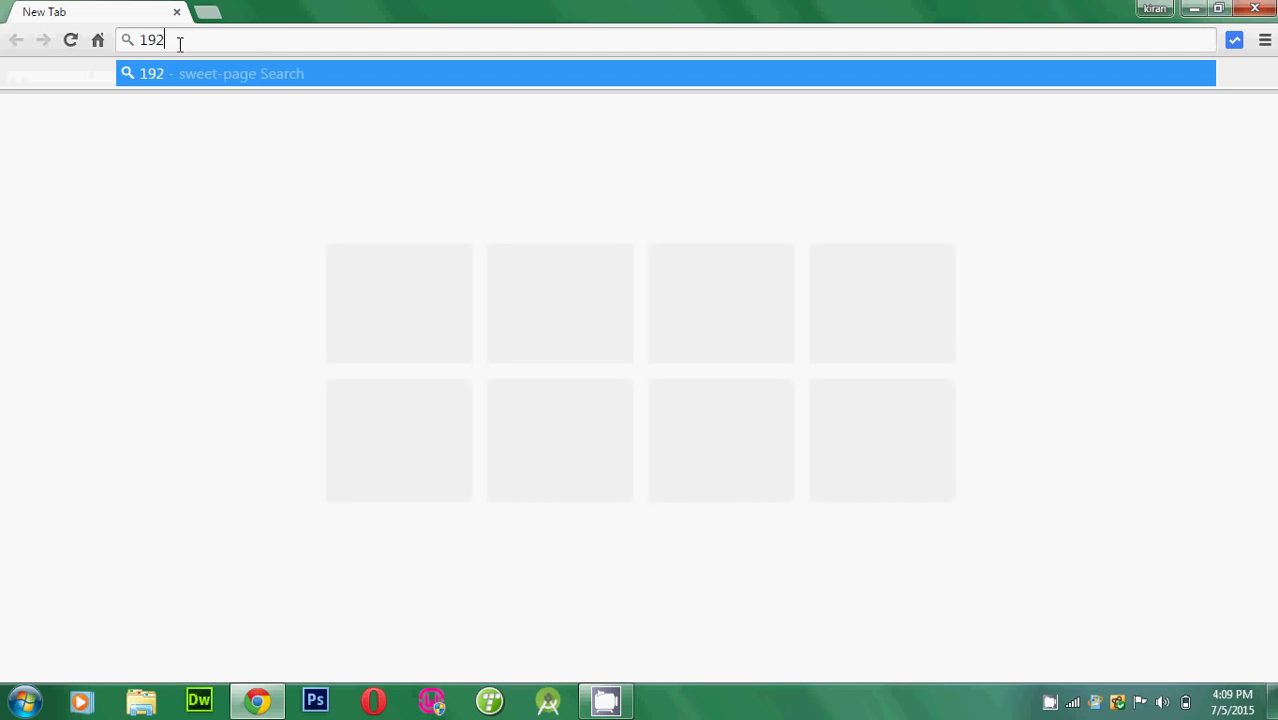
type(".1")
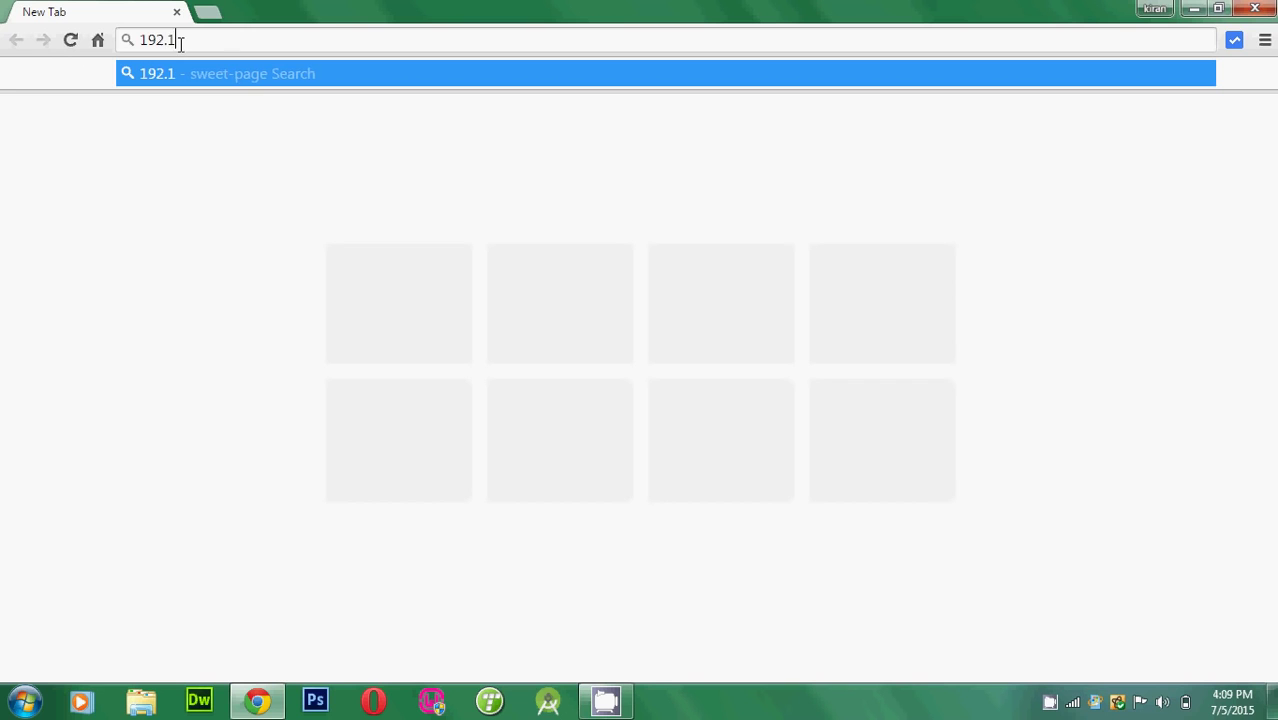
type("68.")
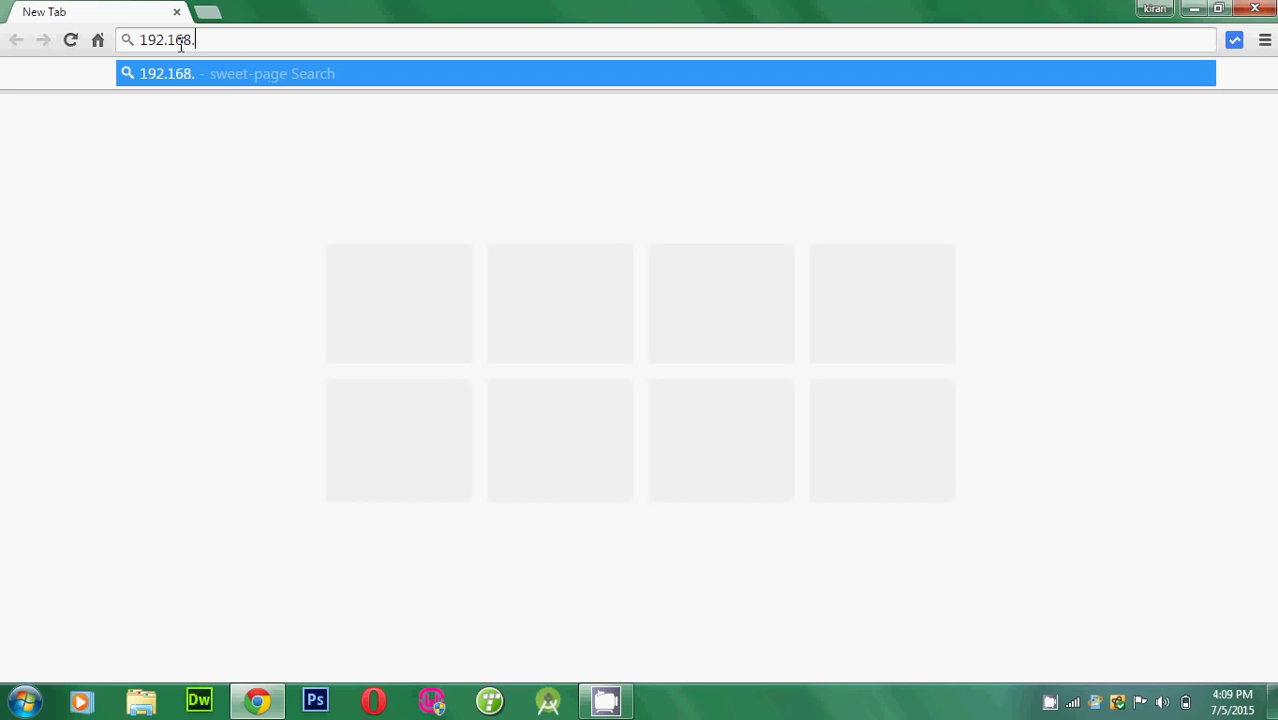
type("1.")
type("1")
key("Return")
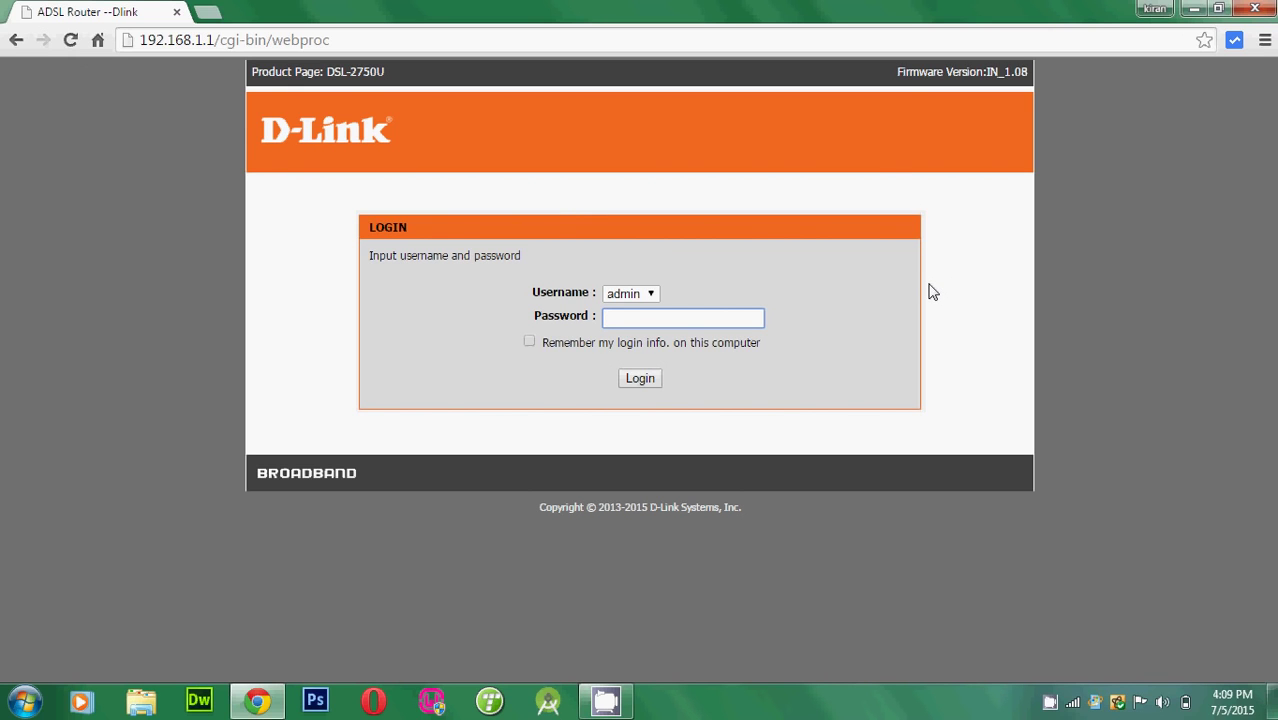
Log in to the router as admin with the admin password
left_click(208, 40)
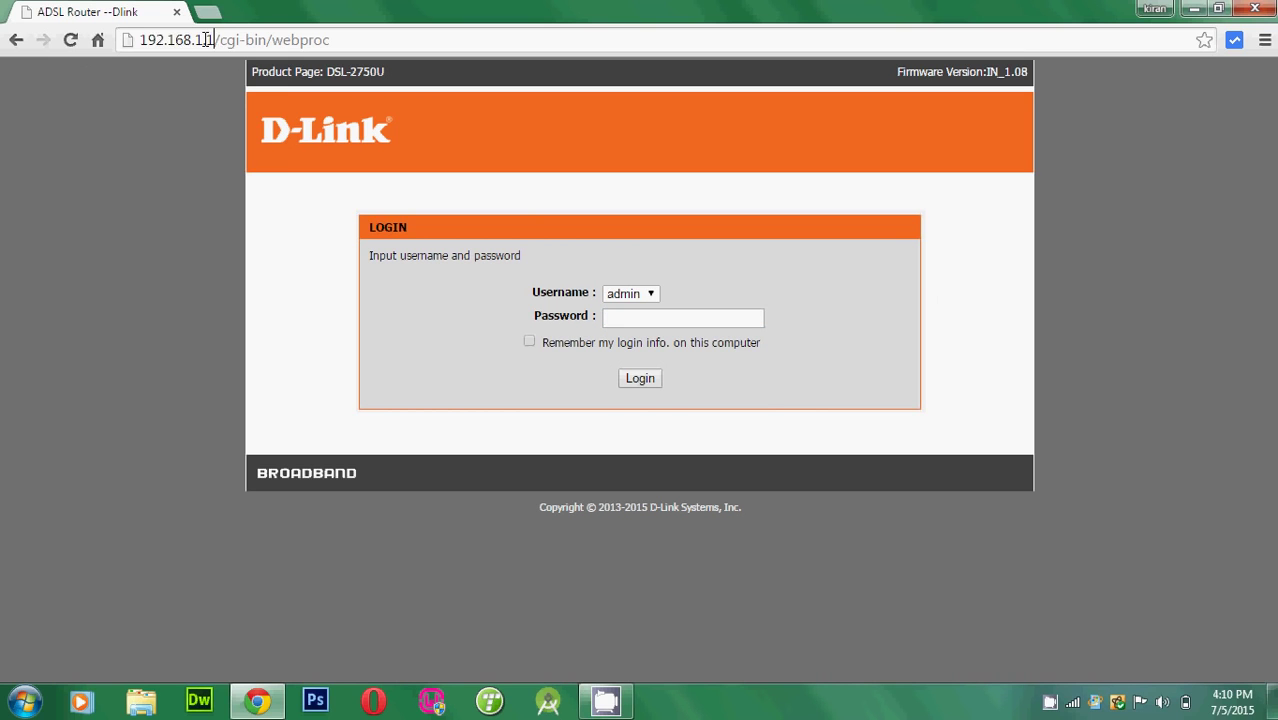
left_click_drag(208, 40, 128, 40)
left_click(200, 177)
left_click(656, 317)
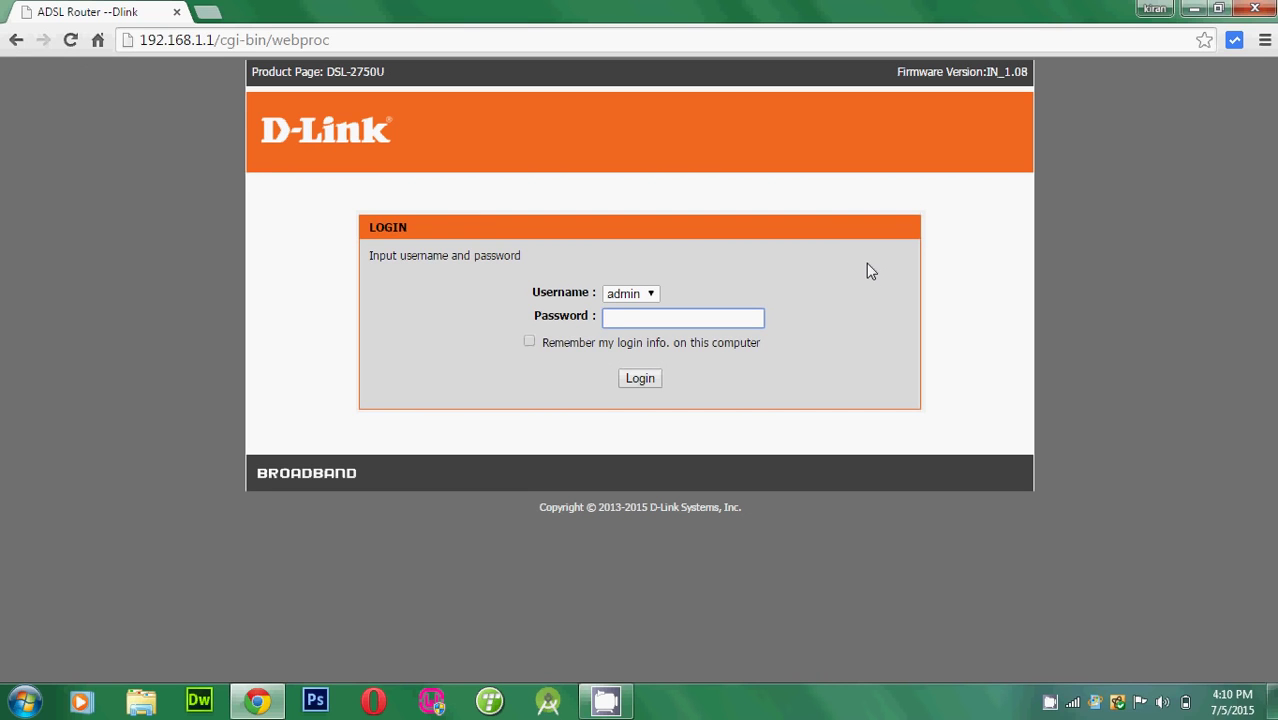
key("Return")
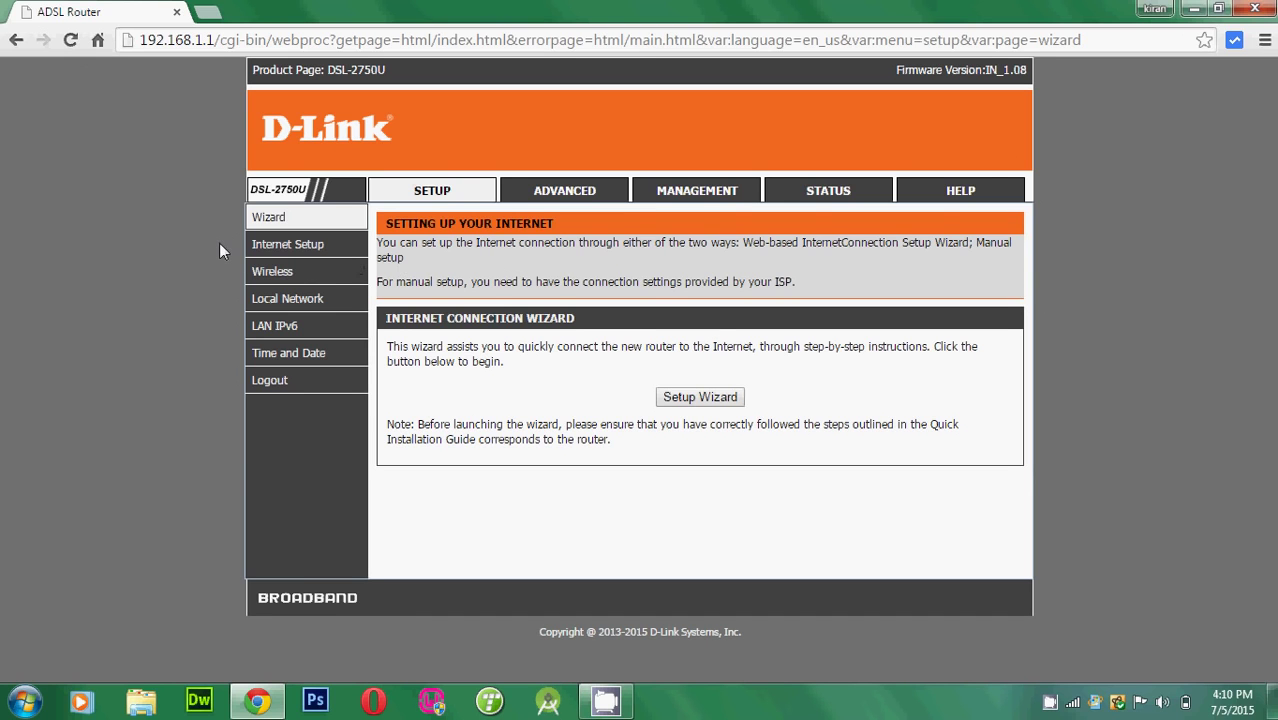
mouse_move(272, 271)
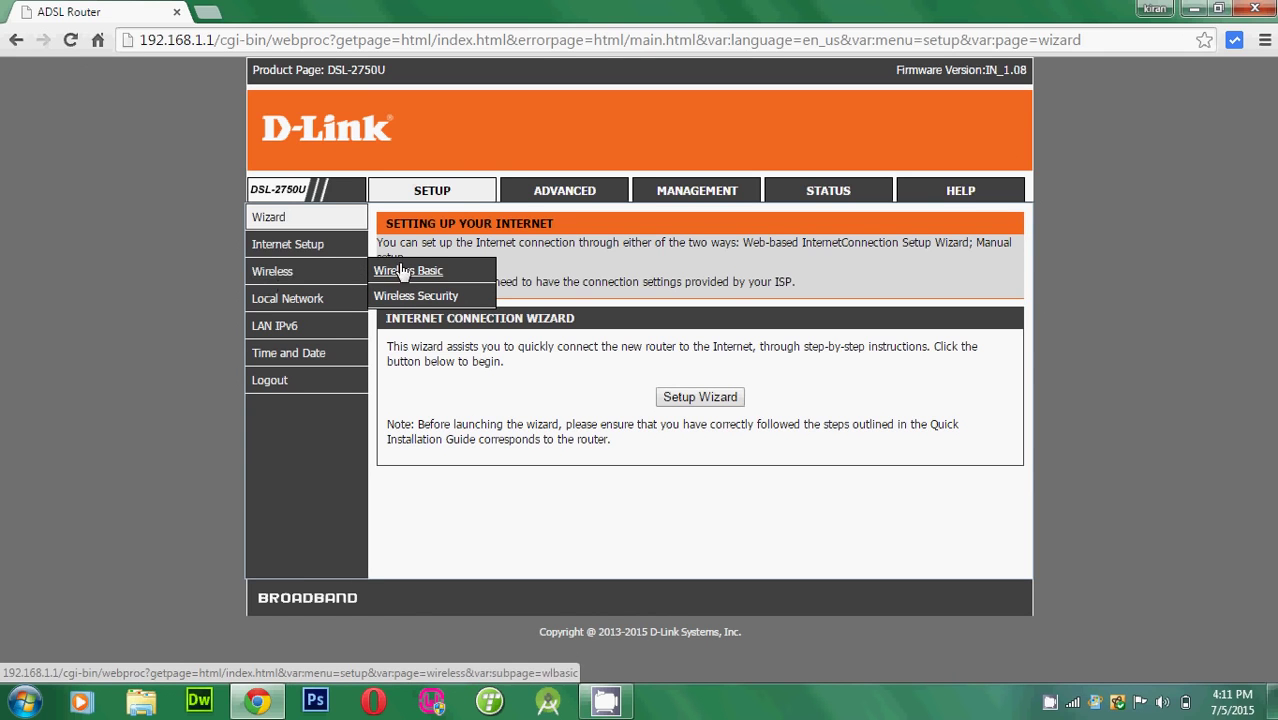
Go to the Wireless Security page under Setup > Wireless
left_click(403, 297)
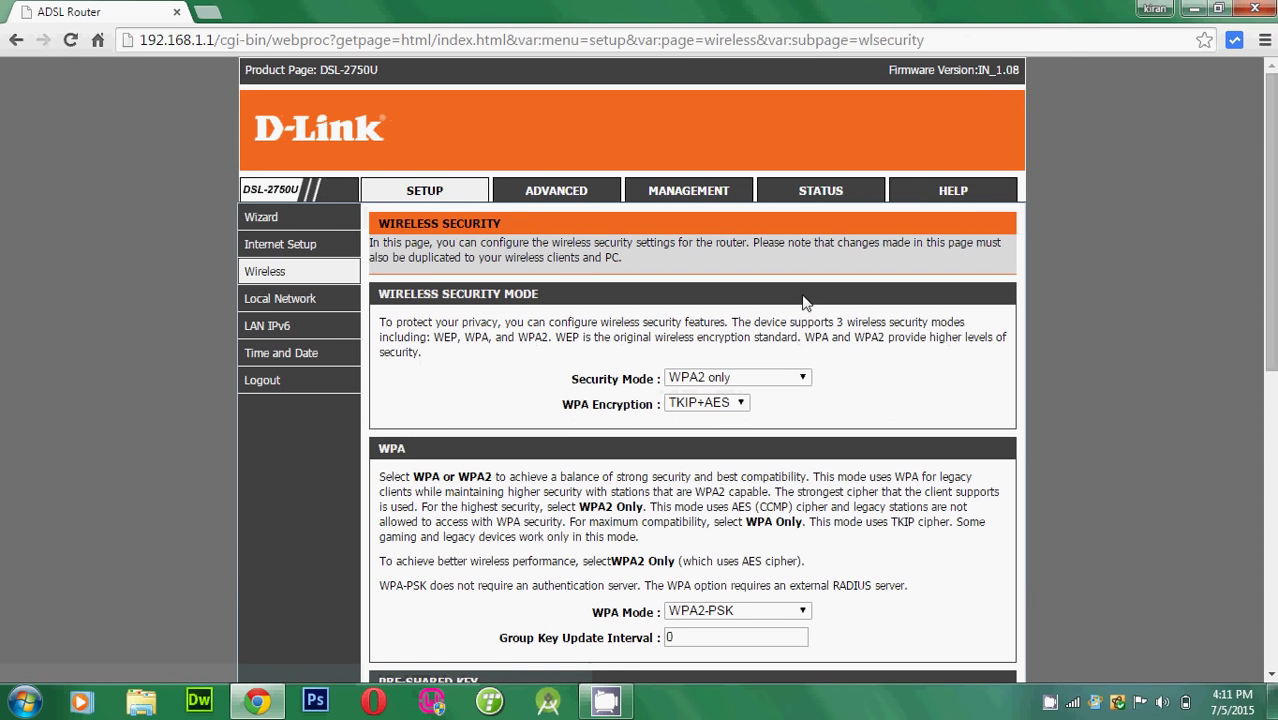
scroll(1127, 260, "down", 1)
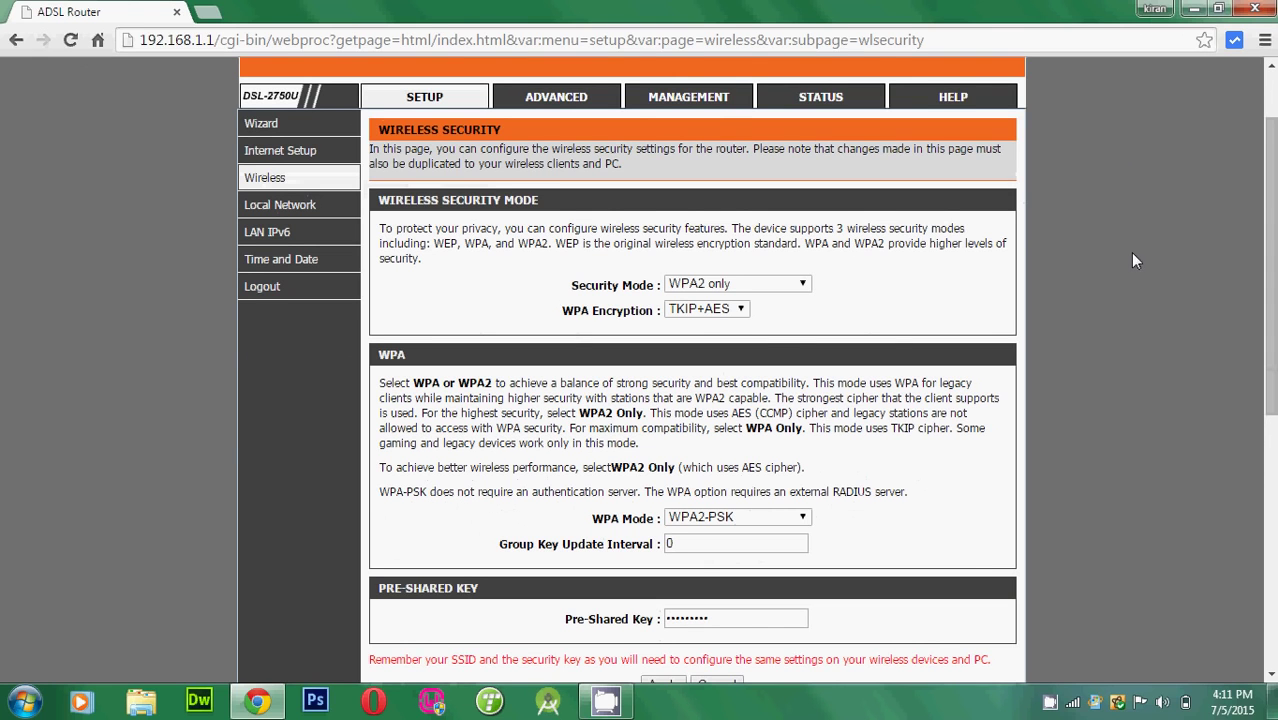
left_click(692, 290)
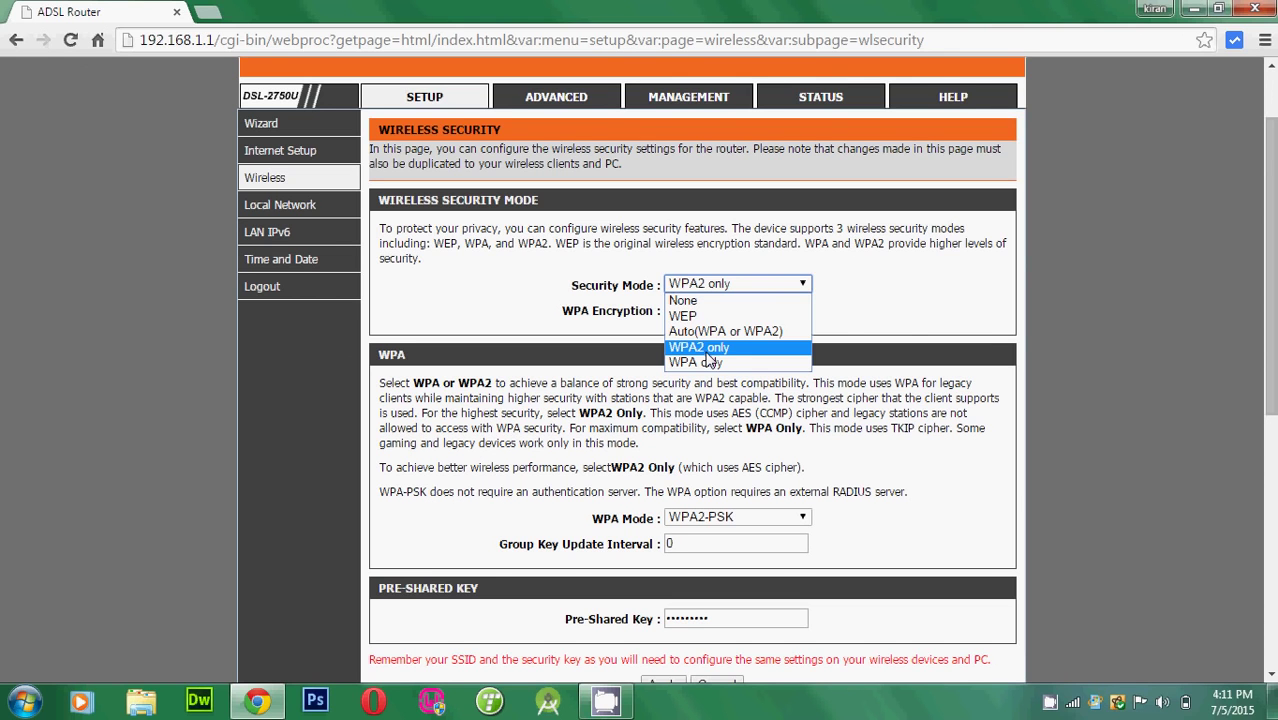
left_click(1133, 356)
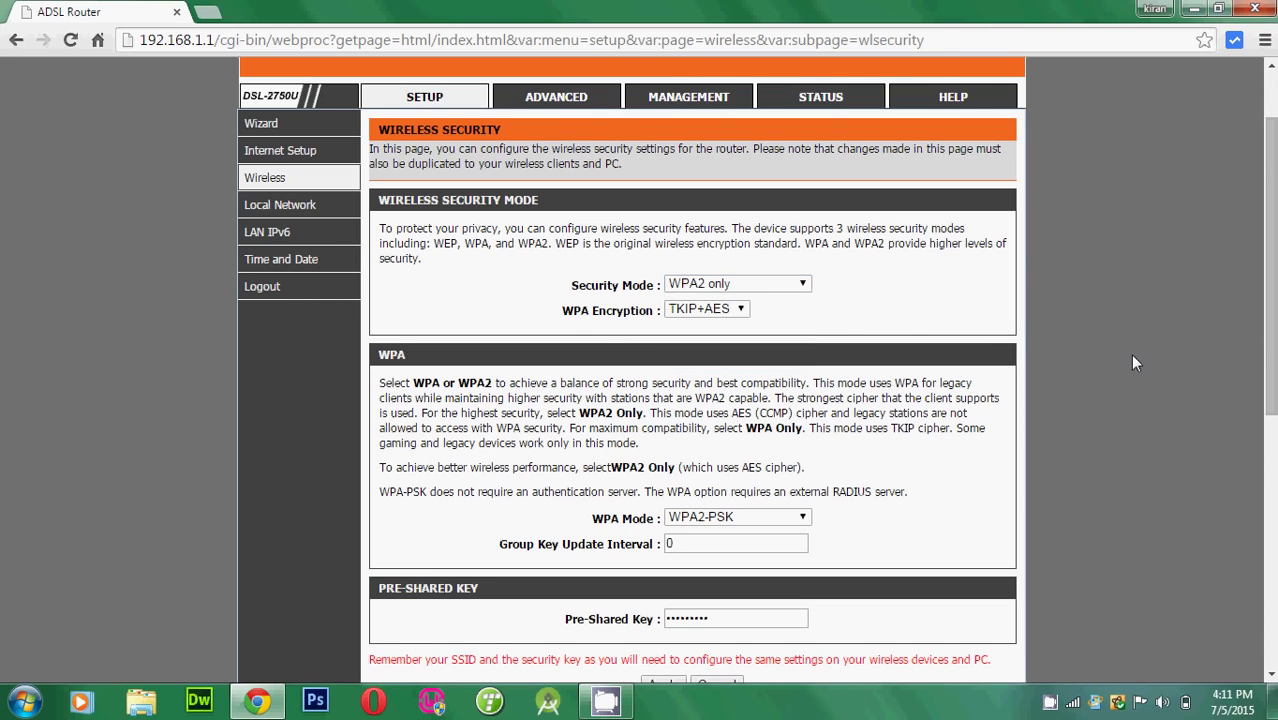
scroll(345, 390, "down", 2)
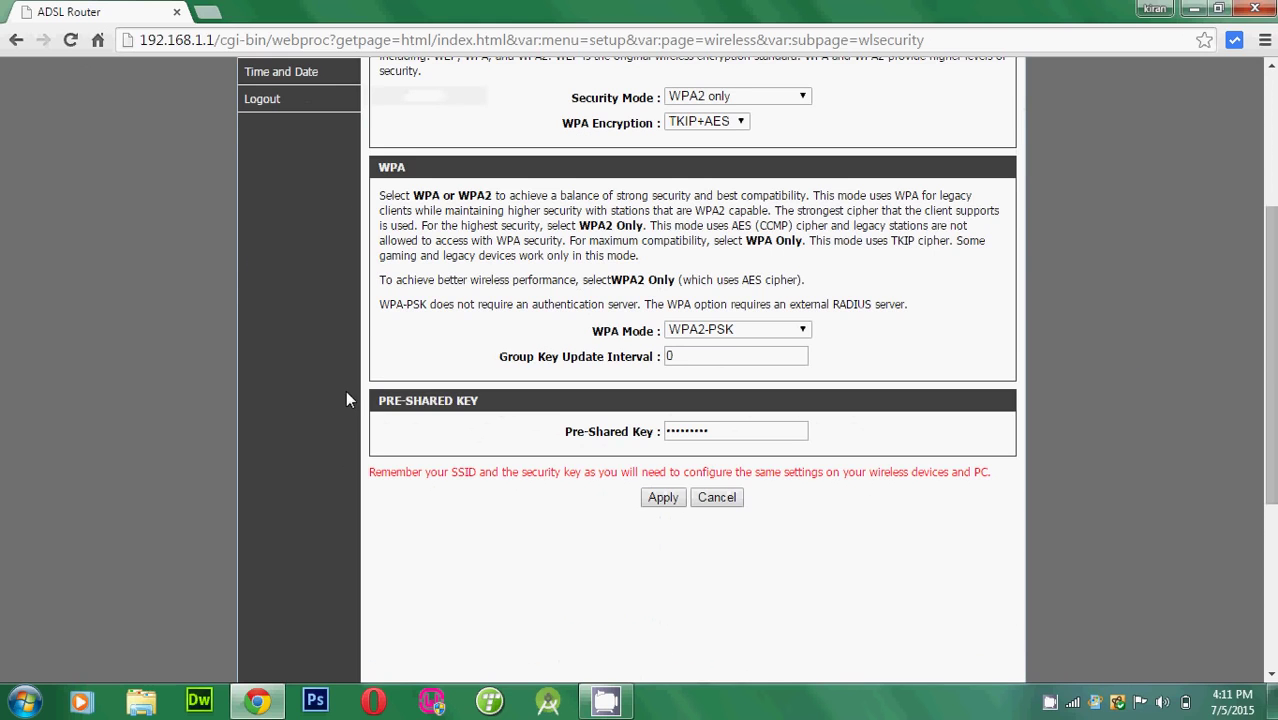
scroll(365, 320, "up", 1)
scroll(550, 330, "down", 5)
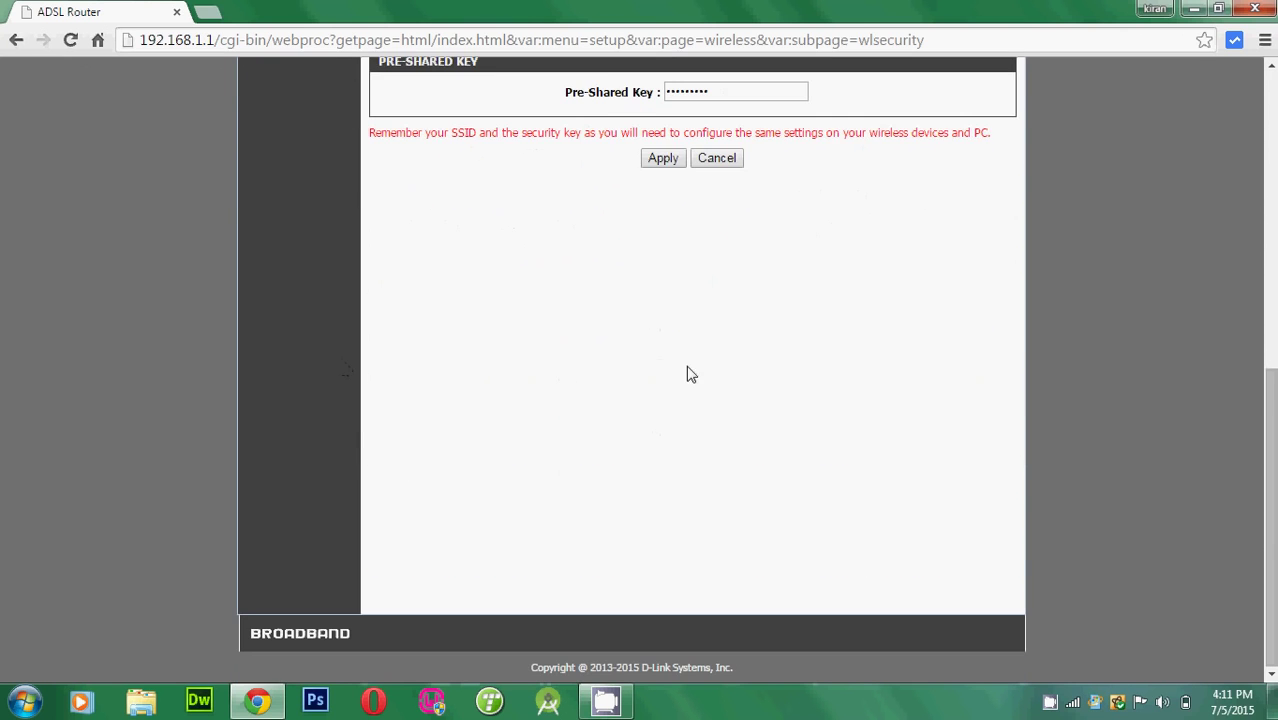
scroll(867, 294, "up", 2)
scroll(573, 380, "up", 2)
scroll(422, 411, "down", 1)
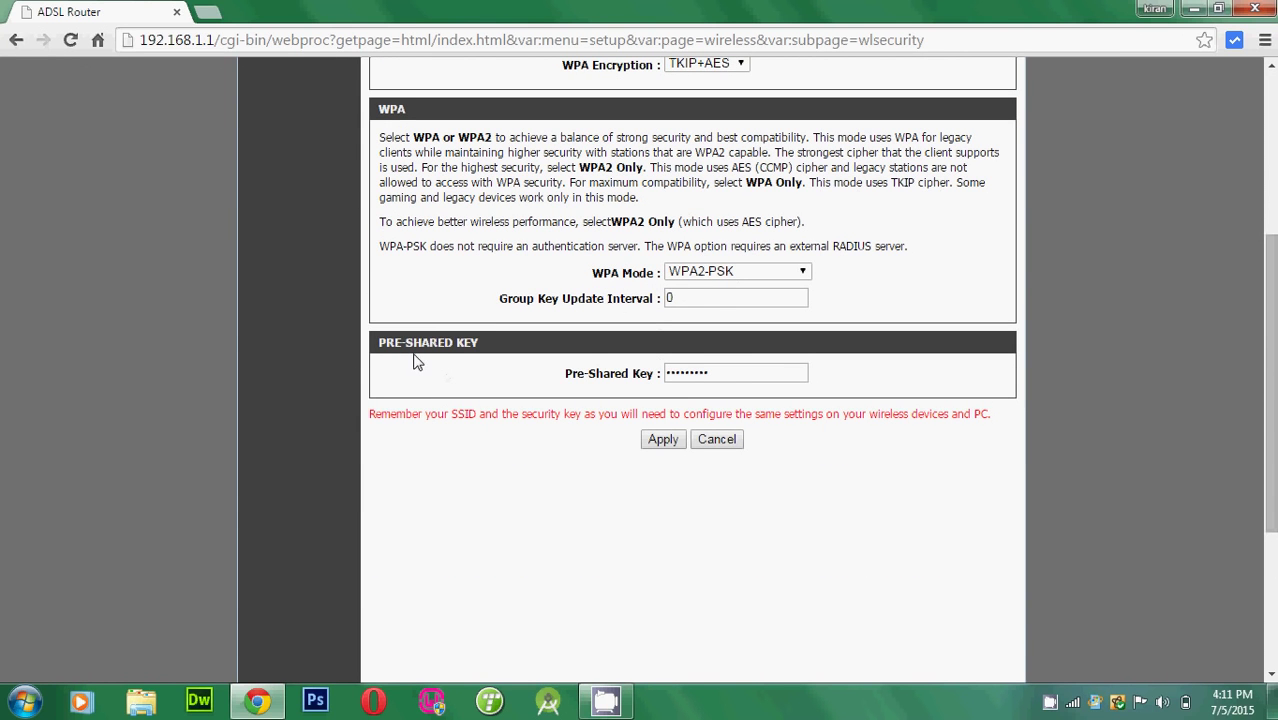
Replace the WPA2 pre-shared key with a new key and apply it
double_click(722, 372)
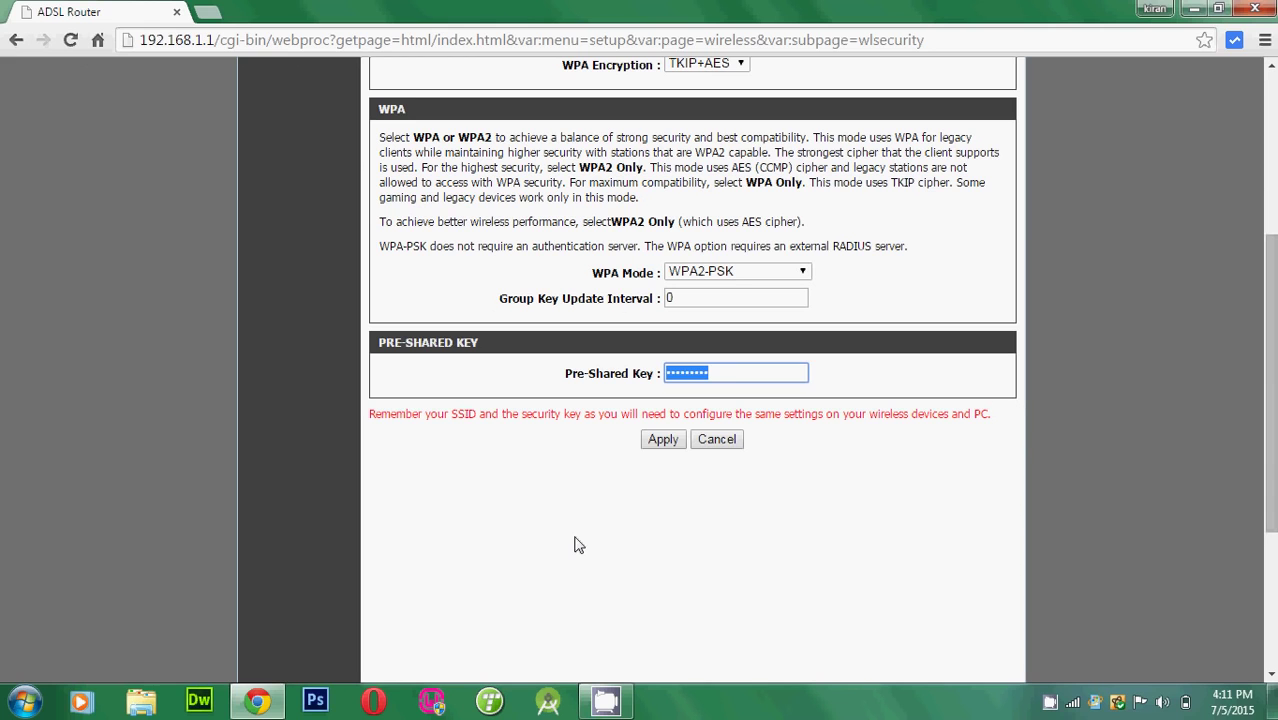
type("************")
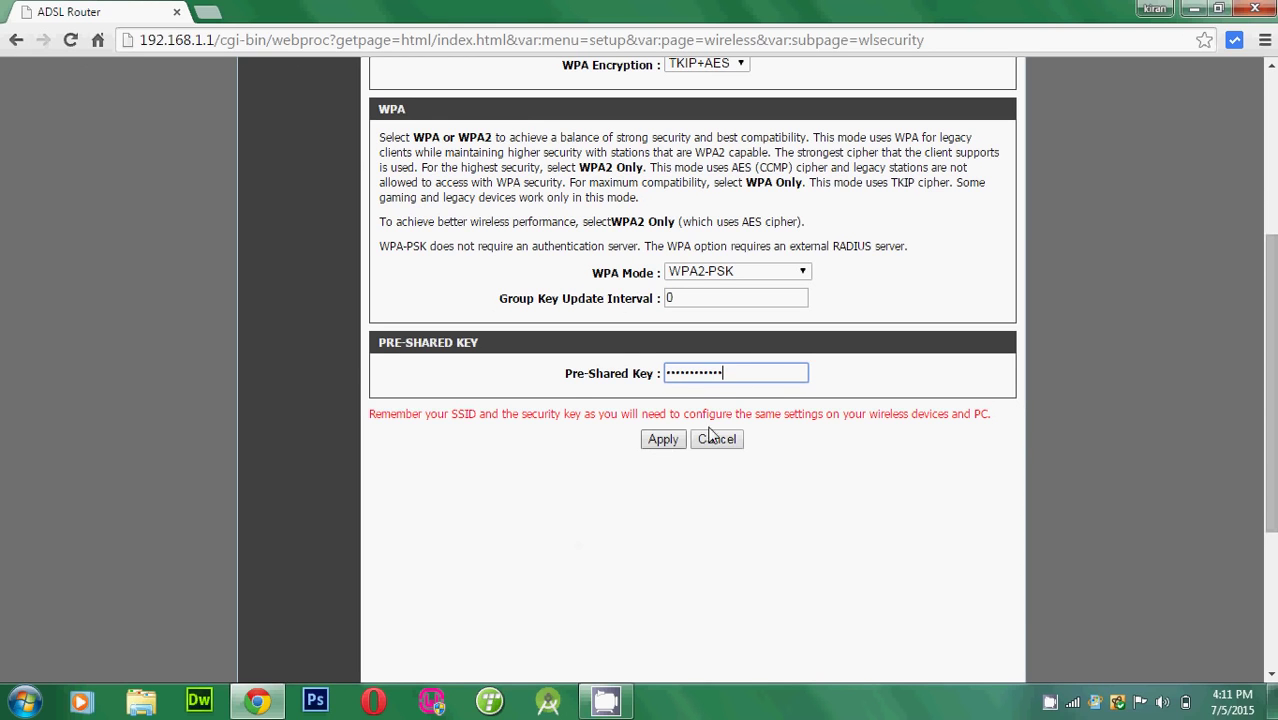
key("ctrl+a")
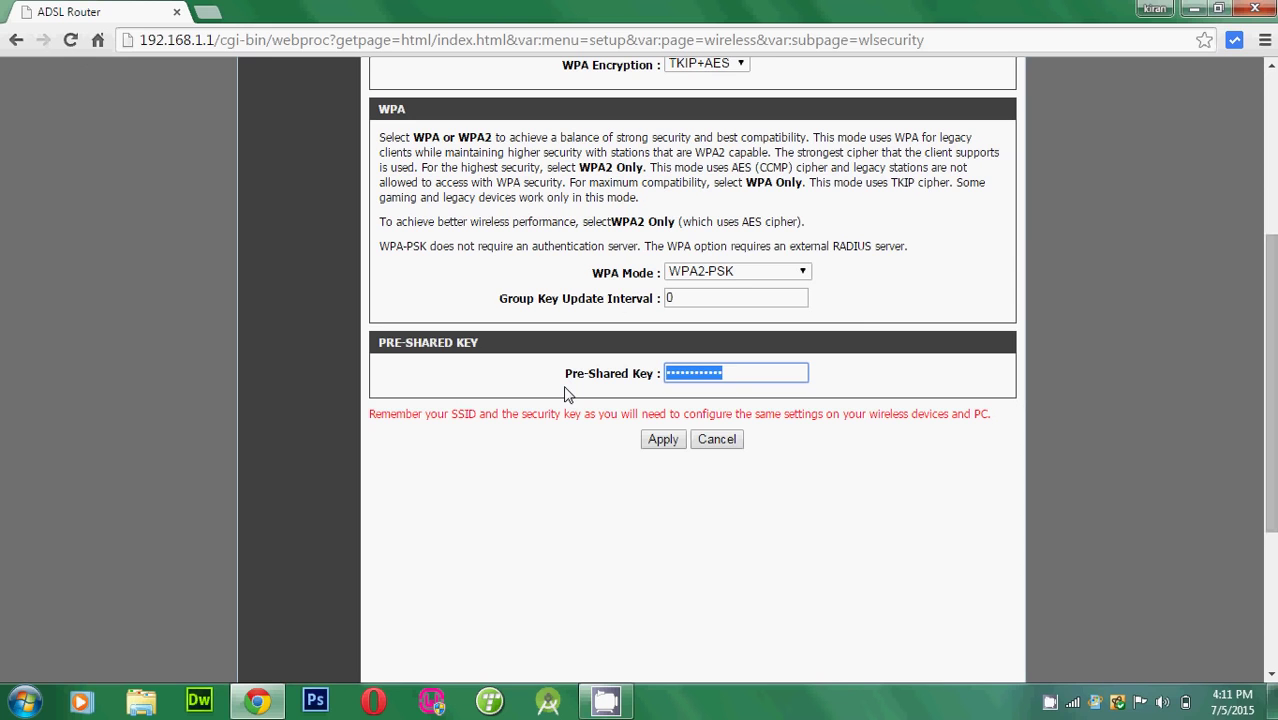
type("****")
type("*******")
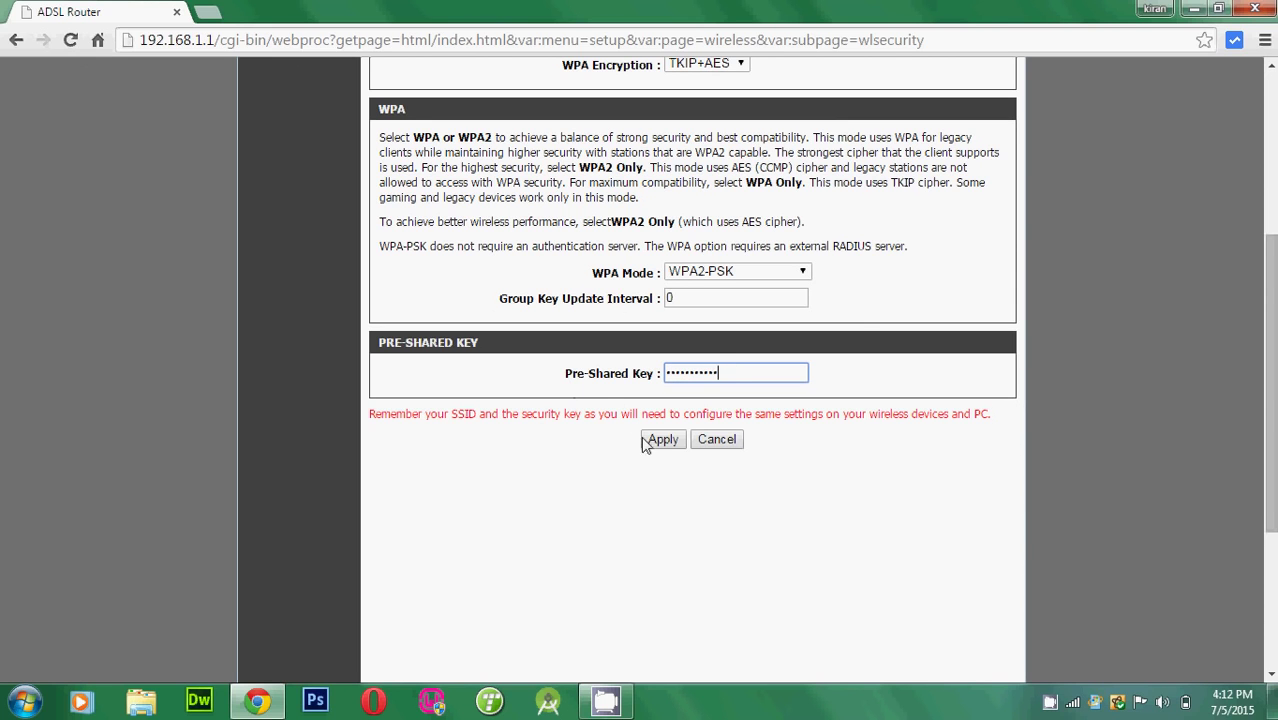
left_click(656, 446)
Apply the Wireless Security settings again and let the page reload
left_click(656, 446)
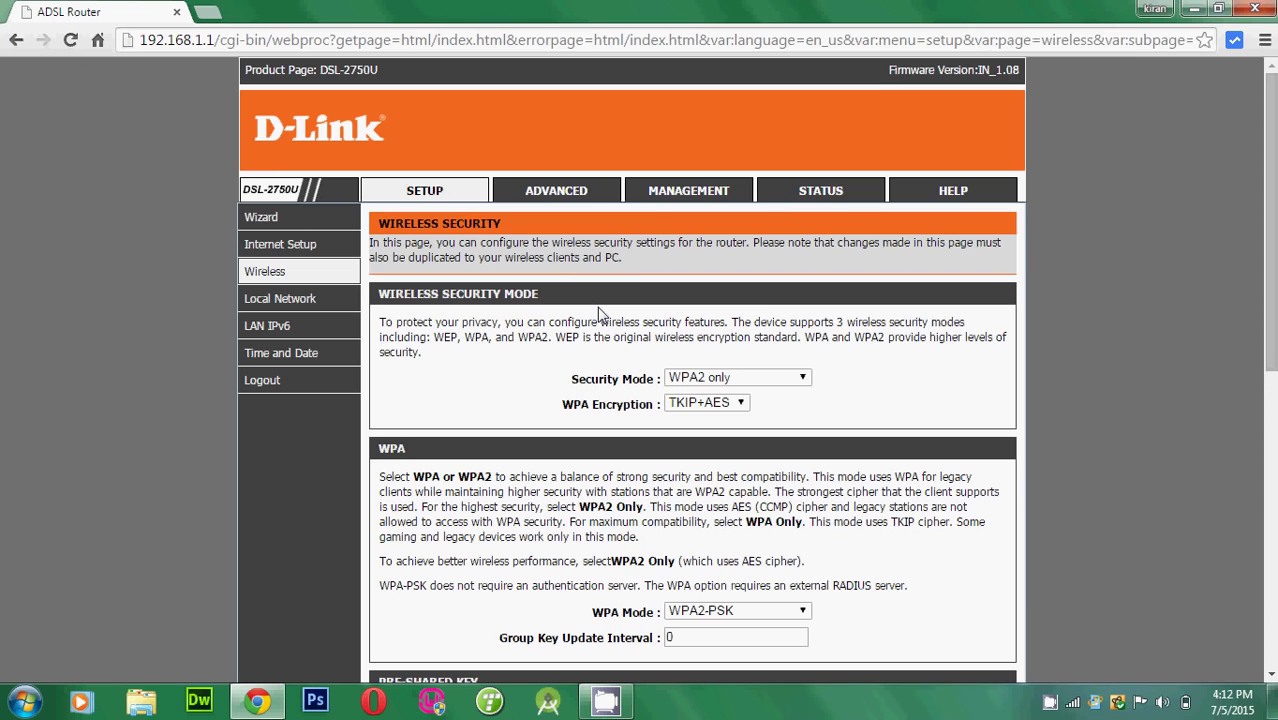
Reboot the router from the Management tab's System page
left_click(678, 200)
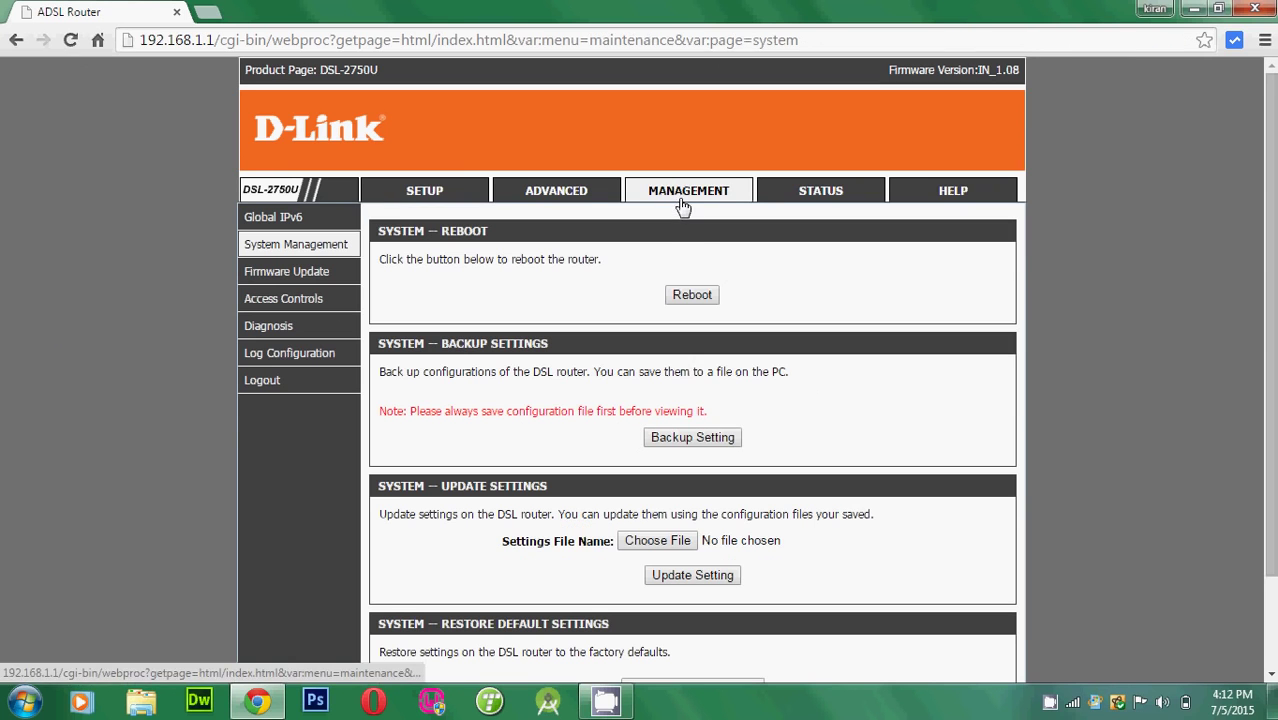
left_click(690, 296)
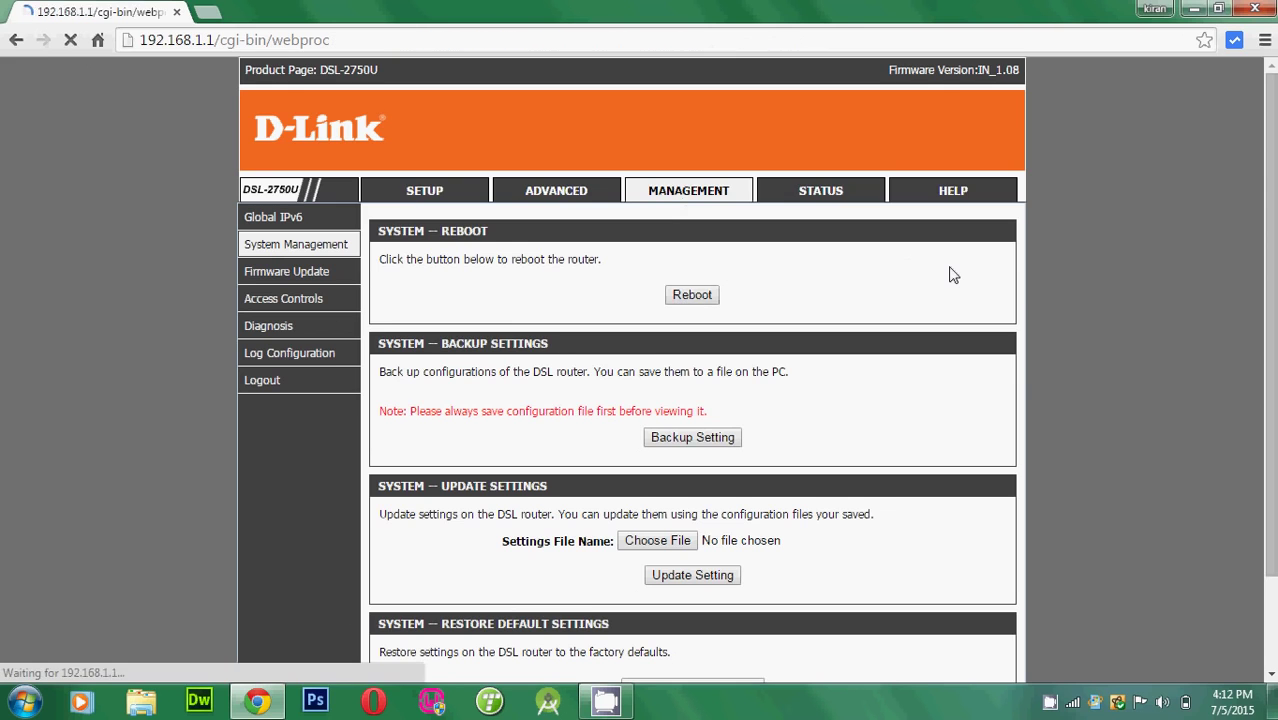